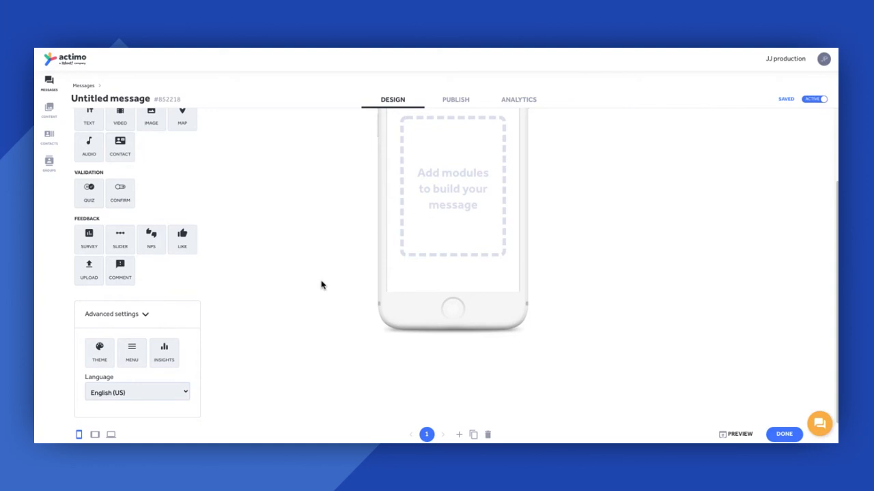
Create a new menu for the message from its advanced settings and title it Test menu
scroll(321, 279, "up", 2)
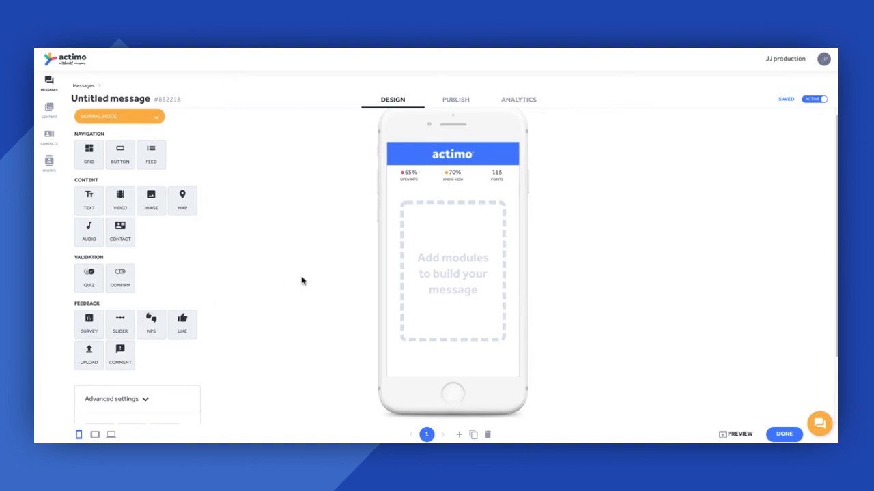
scroll(328, 298, "down", 3)
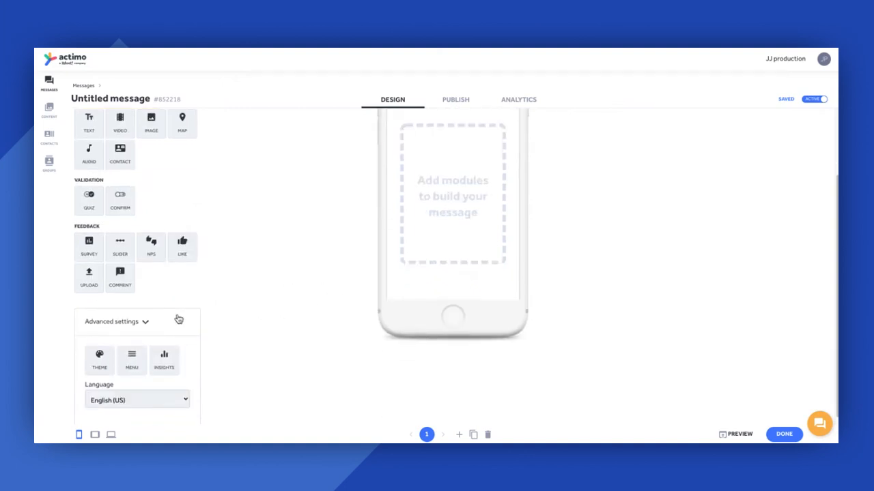
left_click(178, 318)
left_click(146, 404)
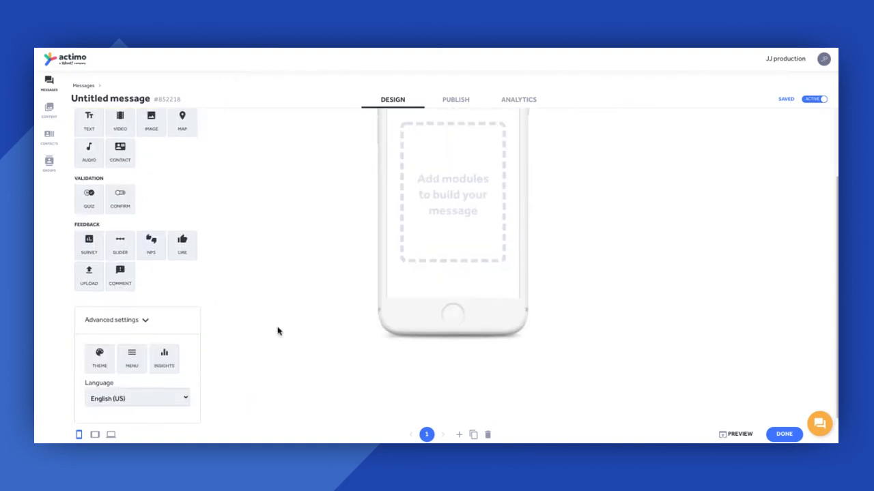
left_click(133, 355)
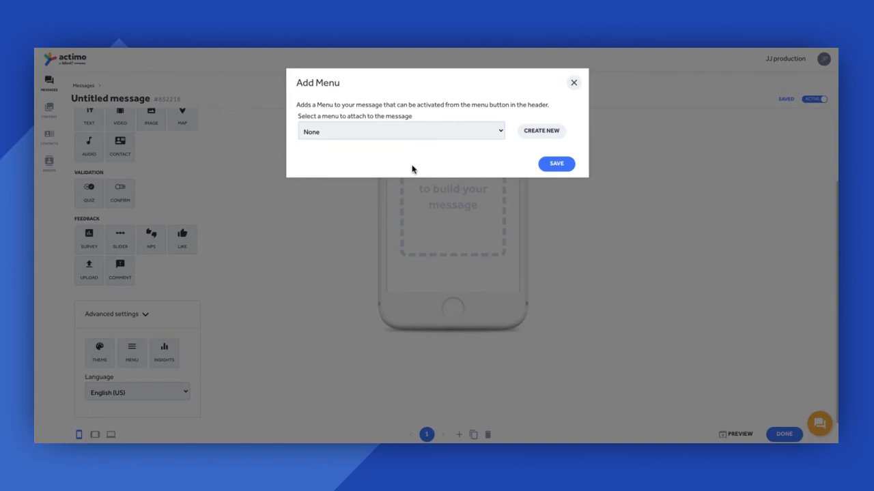
left_click(543, 137)
left_click(364, 161)
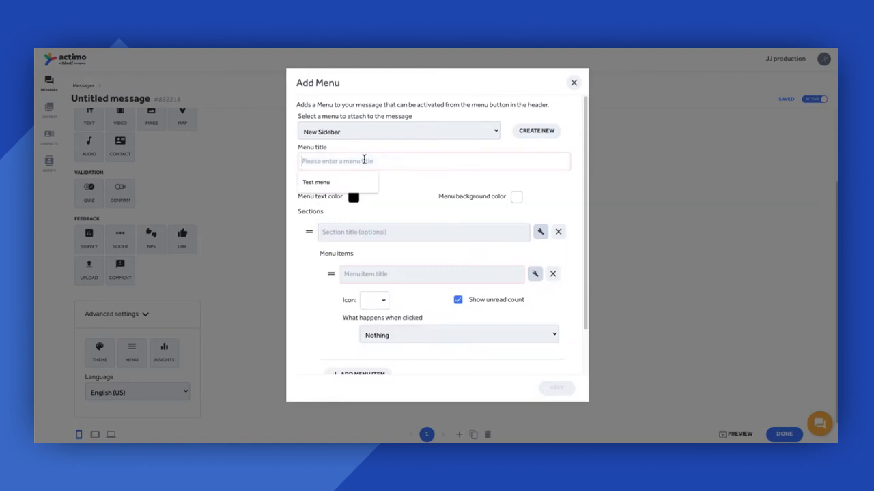
left_click(339, 184)
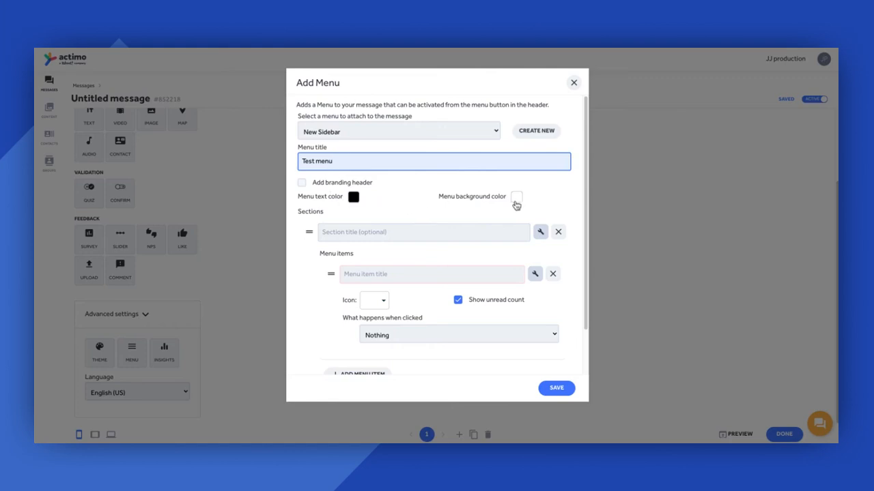
Set the menu text color to white
triple_click(317, 198)
double_click(468, 197)
left_click(355, 199)
left_click_drag(362, 223, 341, 203)
left_click(469, 219)
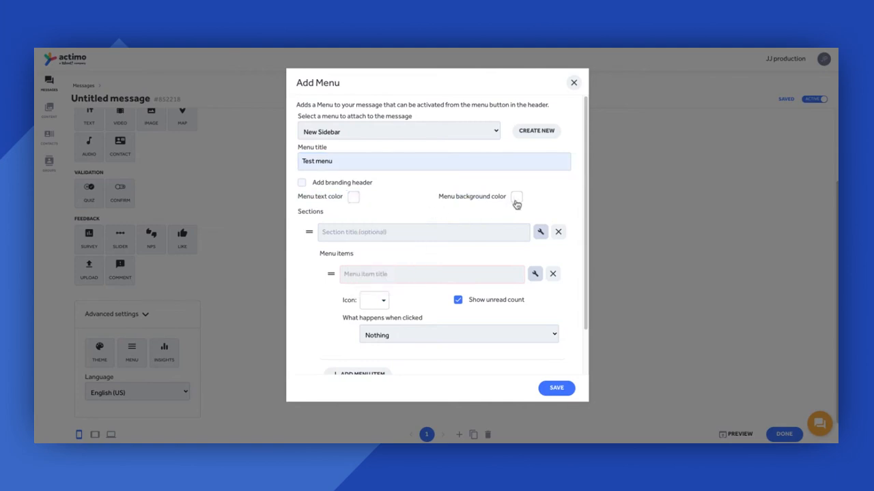
Set the menu background color to the blue #4779a9 and check its hex code
left_click(516, 201)
left_click_drag(574, 237, 546, 221)
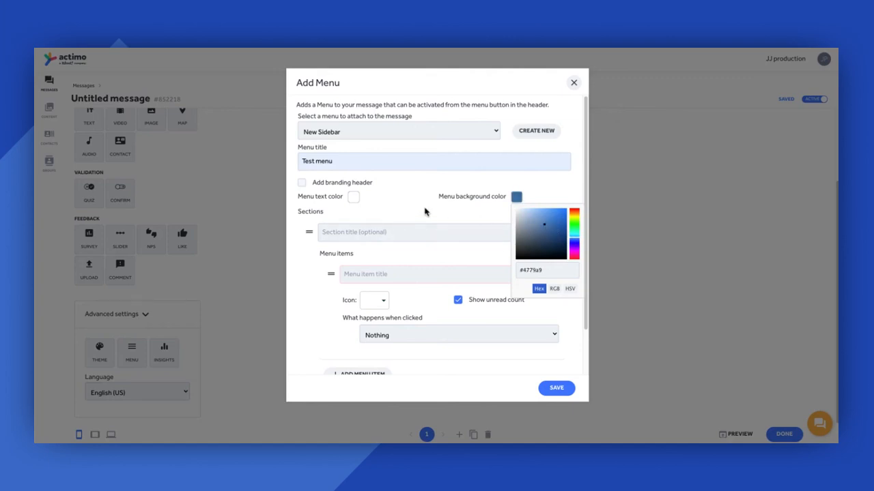
left_click(456, 218)
scroll(437, 227, "down", 1)
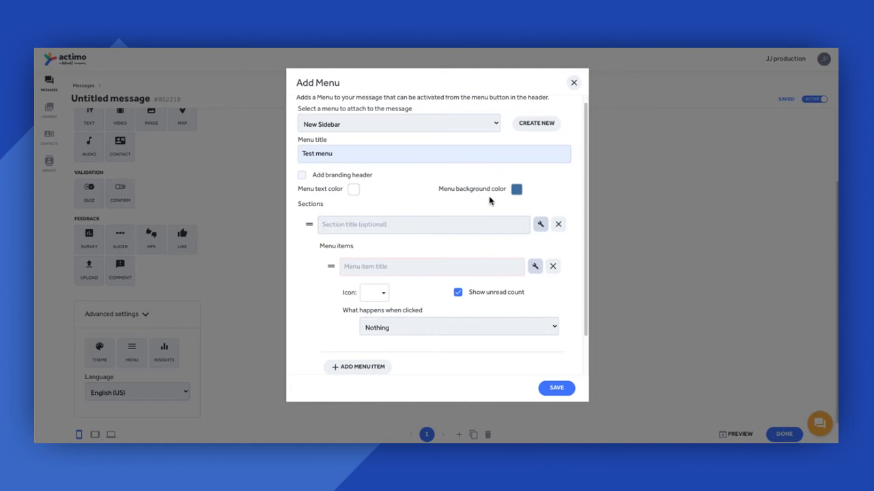
left_click(517, 189)
left_click(533, 266)
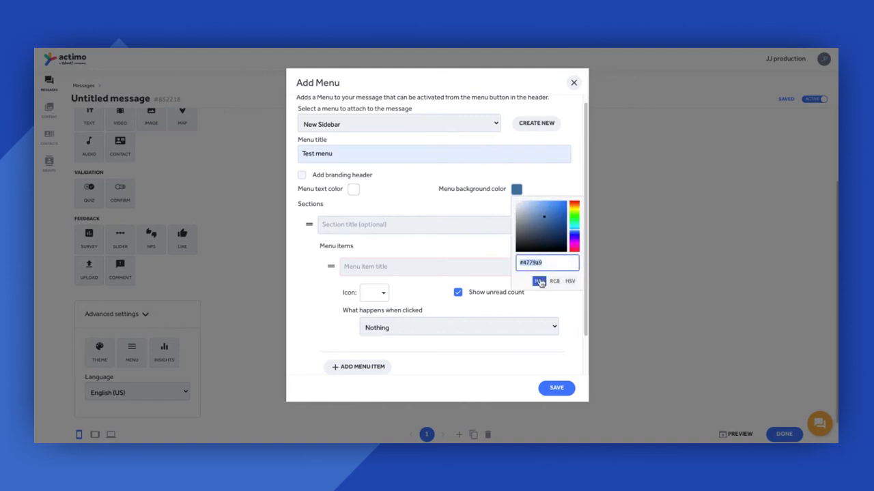
left_click(404, 205)
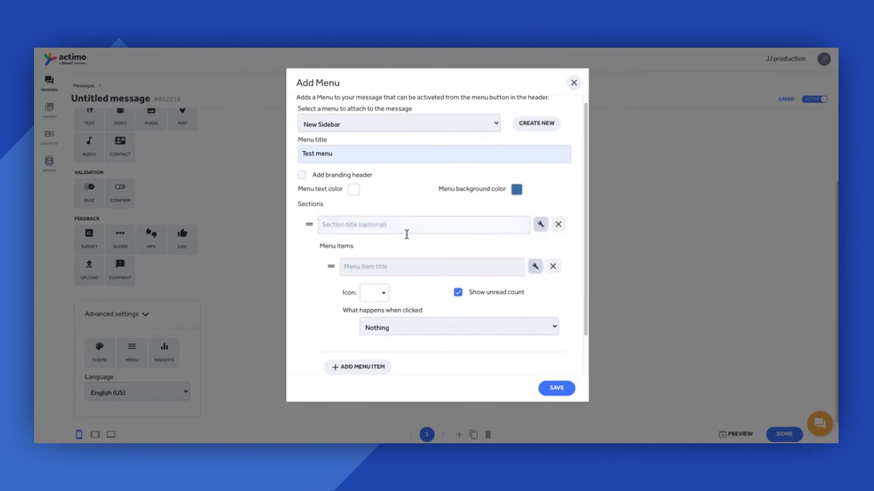
Title the first section Section 1 and its first menu item Menu A
scroll(400, 237, "down", 2)
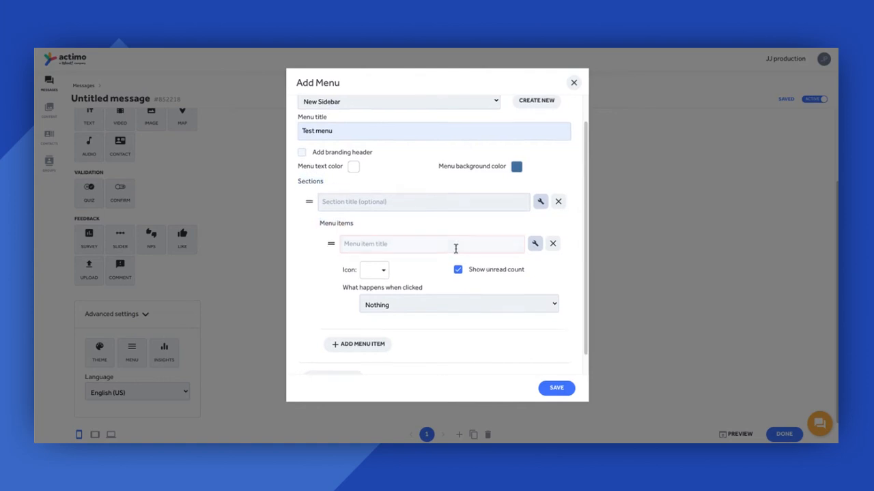
scroll(454, 248, "down", 1)
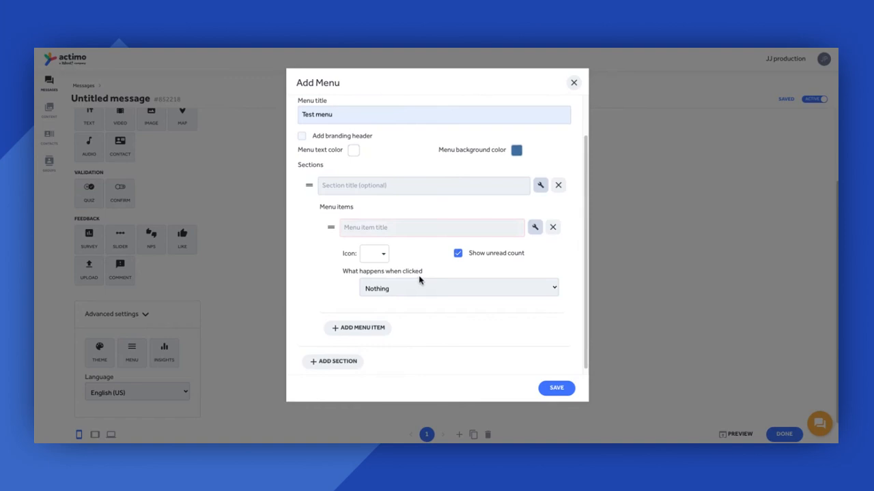
scroll(321, 314, "down", 1)
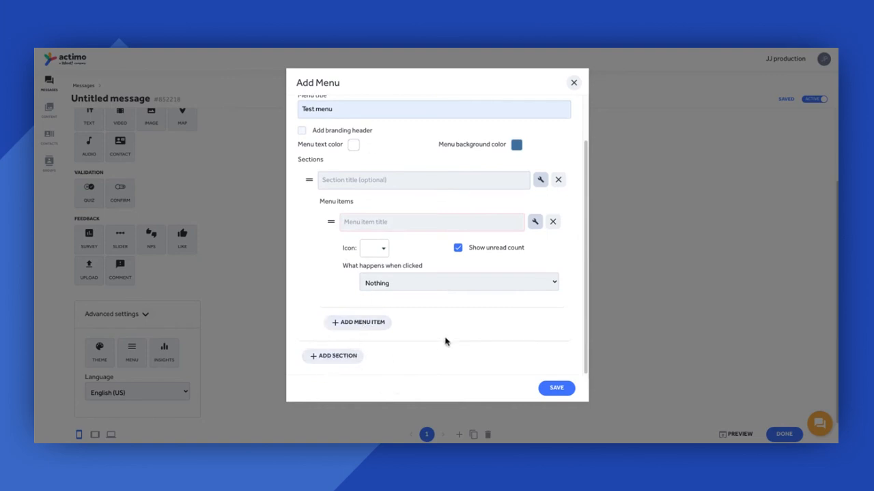
left_click(387, 180)
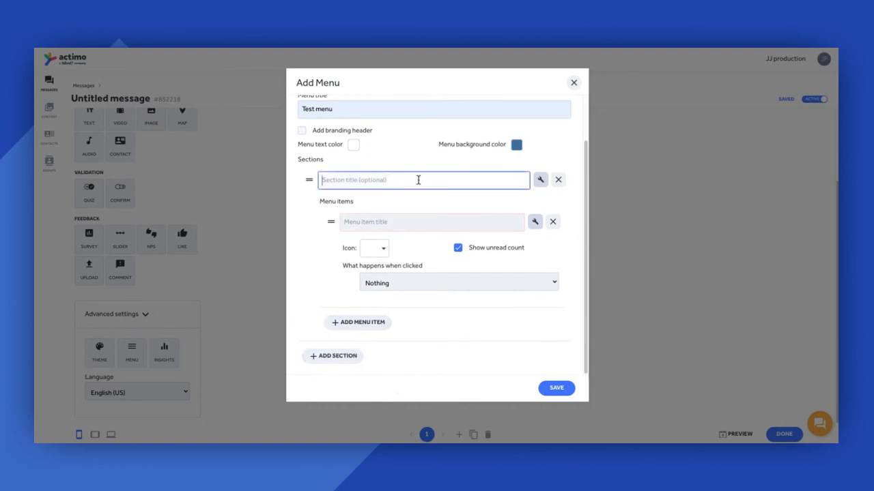
type("Section 1")
left_click(393, 217)
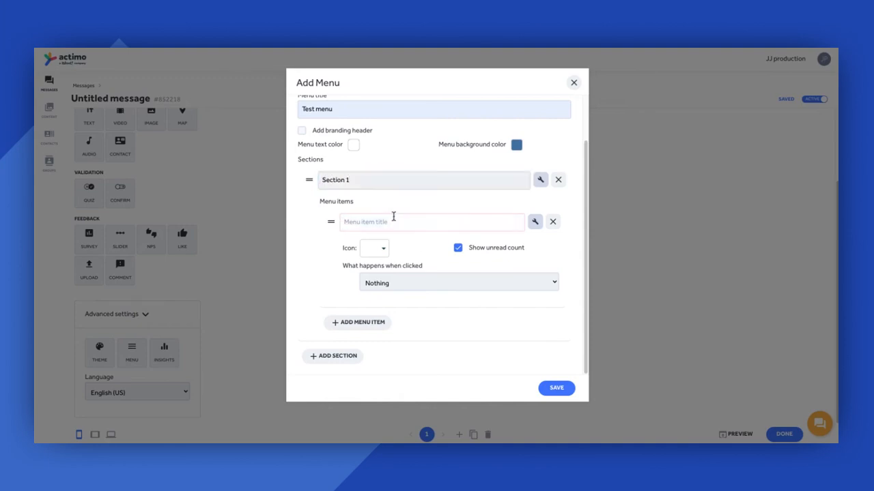
type("Menu A")
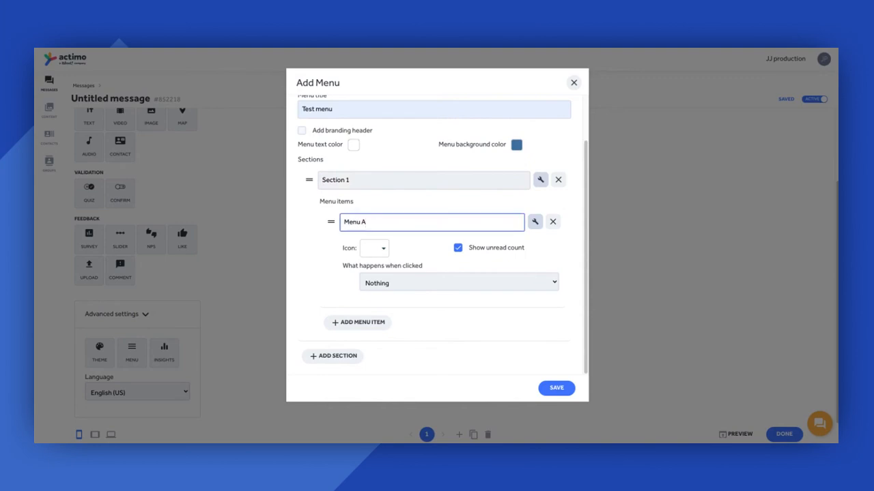
Give Menu A the history clock icon and add a second item titled Menu B to Section 1
left_click(377, 250)
left_click(471, 359)
left_click(471, 359)
left_click(471, 359)
left_click(429, 324)
left_click(378, 331)
type("Me")
Add another section titled Section 2 containing the menu items Menu X and Menu Y
left_click(321, 359)
left_click(357, 182)
type("S")
left_click(391, 222)
type("X")
left_click(358, 322)
left_click(344, 118)
type("Menu")
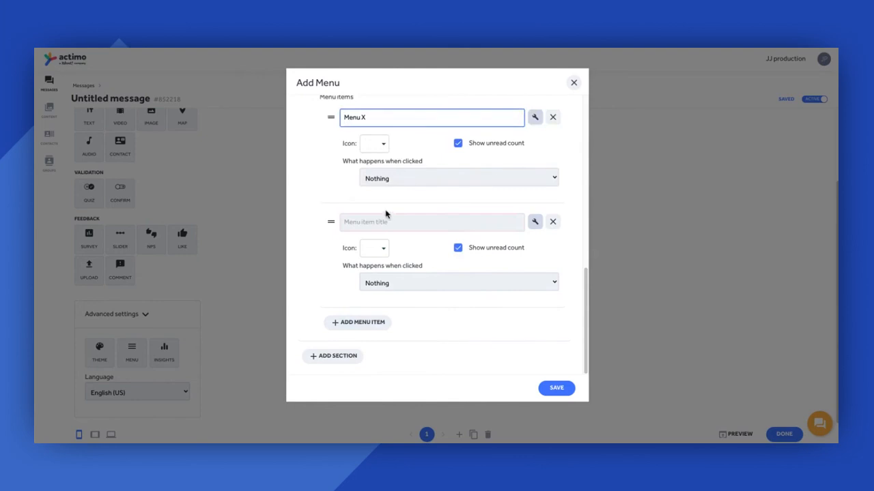
left_click(387, 217)
type("Menu Y")
Give Menu X the clipboard icon with an exclamation mark and Menu Y the circular restore arrow icon
left_click(380, 145)
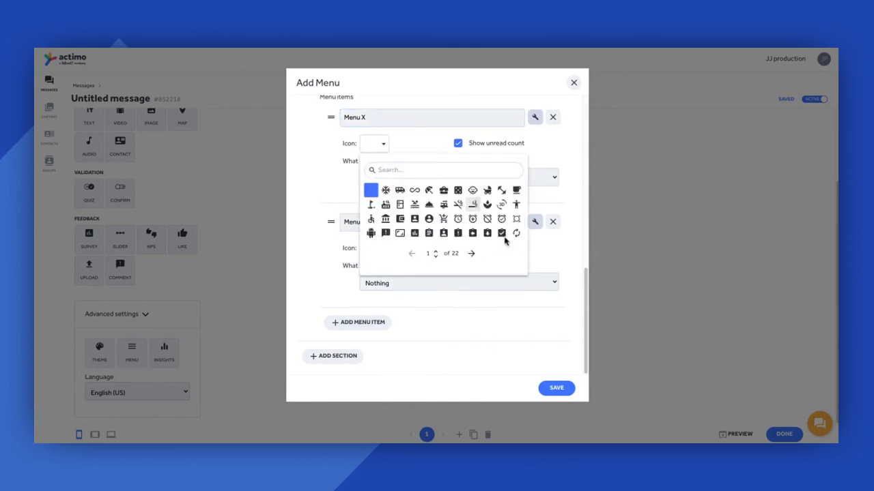
left_click(458, 233)
left_click(375, 249)
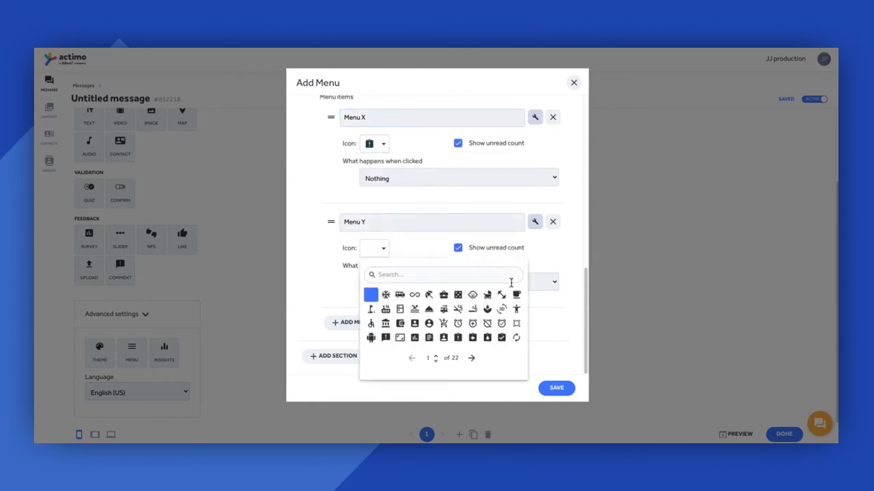
left_click(471, 358)
left_click(471, 358)
left_click(471, 358)
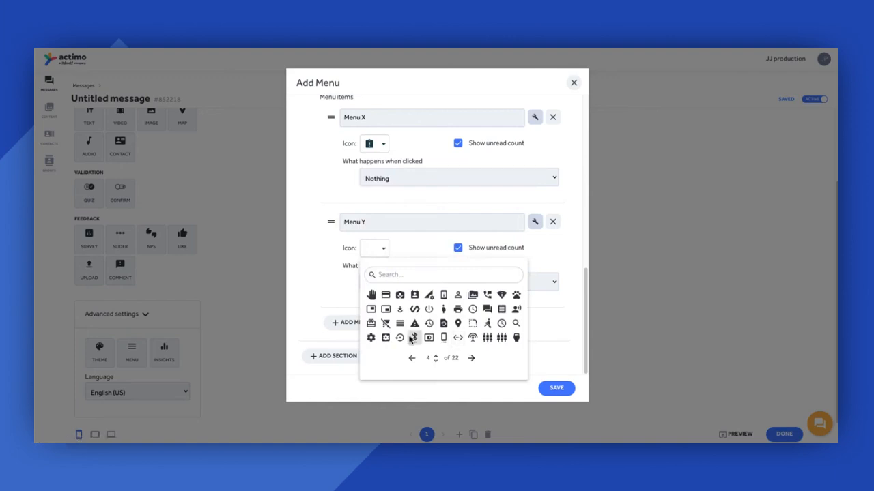
left_click(401, 338)
Give Menu B in Section 1 the microphone icon
scroll(416, 222, "up", 3)
left_click(381, 156)
left_click(471, 267)
left_click(471, 267)
left_click(471, 267)
left_click(471, 267)
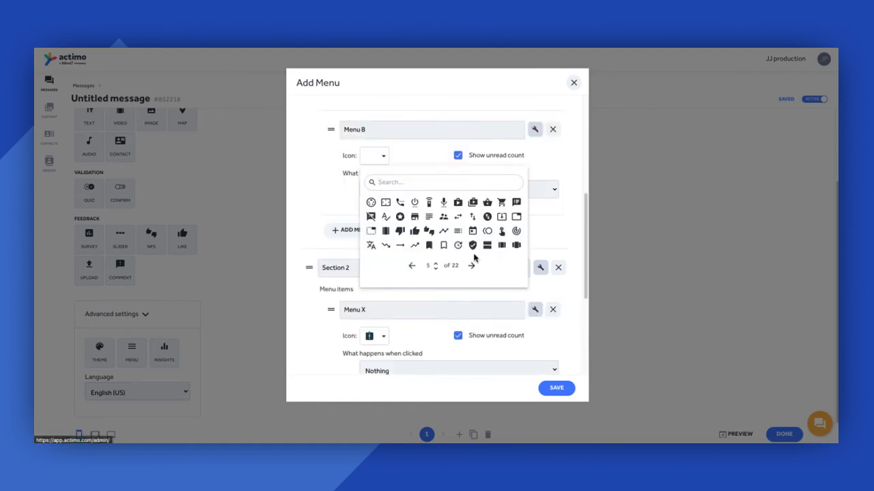
left_click(443, 202)
scroll(481, 360, "down", 5)
scroll(388, 210, "up", 1)
scroll(388, 208, "up", 4)
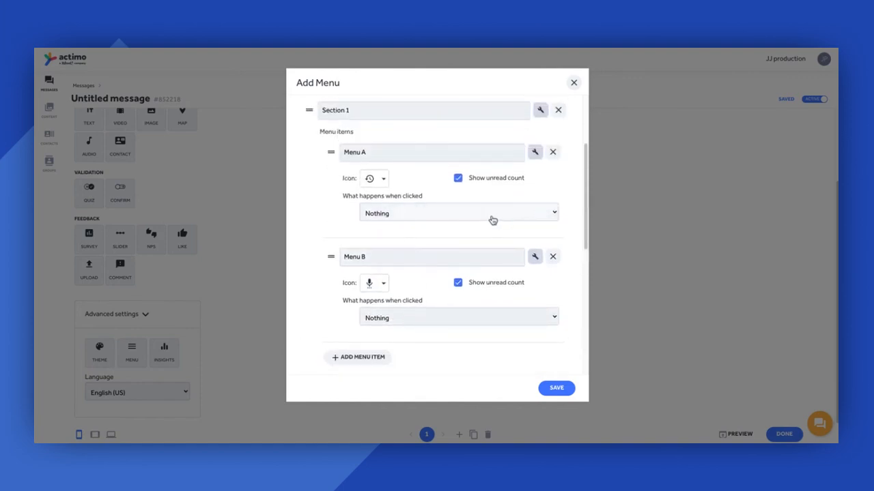
left_click(492, 220)
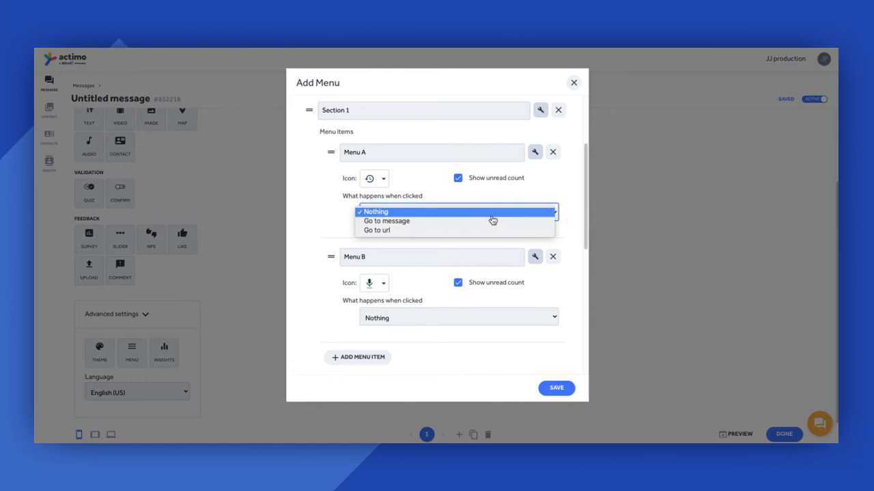
left_click(389, 231)
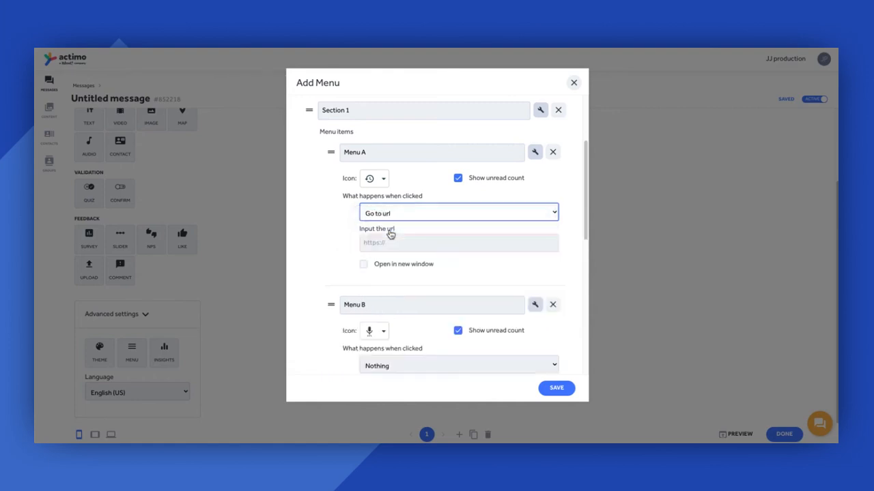
left_click(390, 241)
type("https://k")
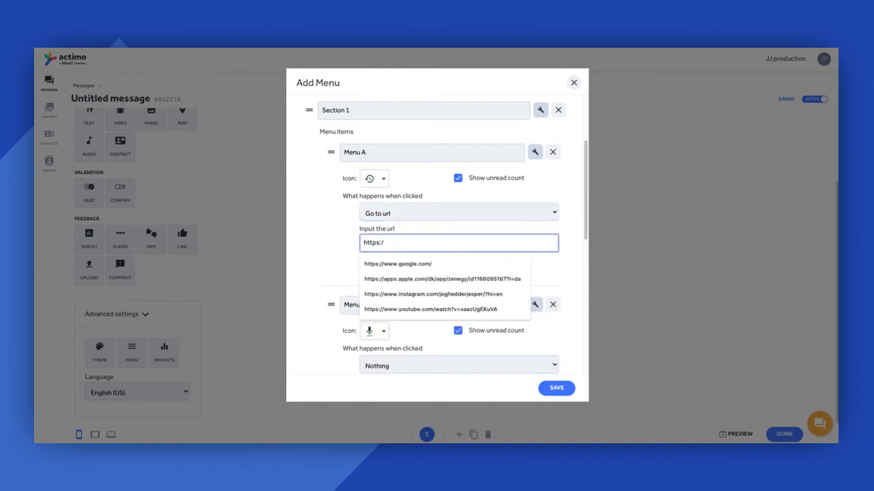
left_click(363, 264)
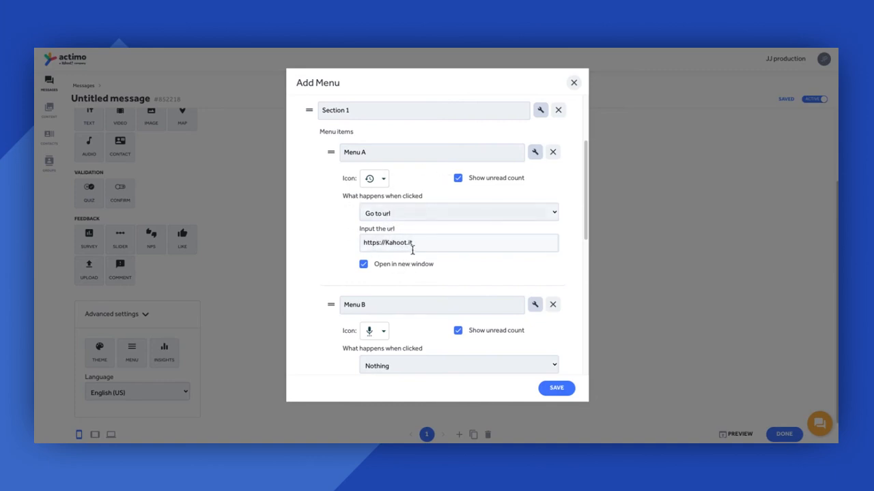
scroll(312, 269, "down", 5)
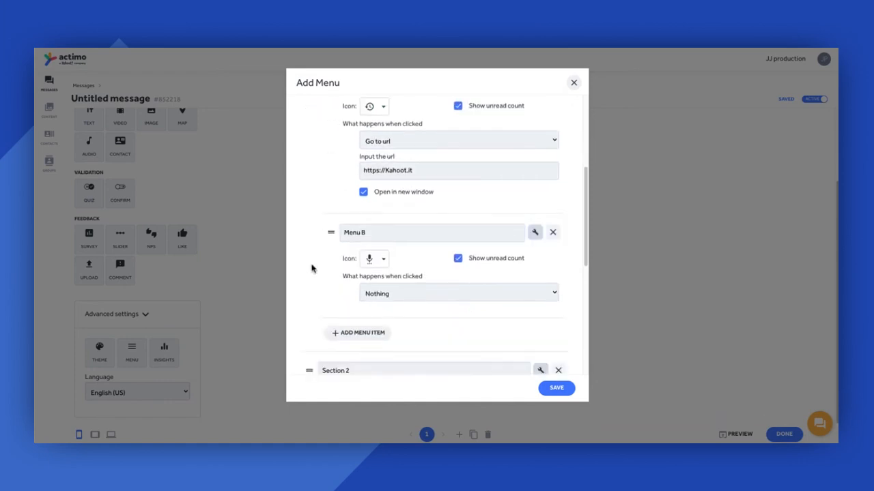
left_click(565, 387)
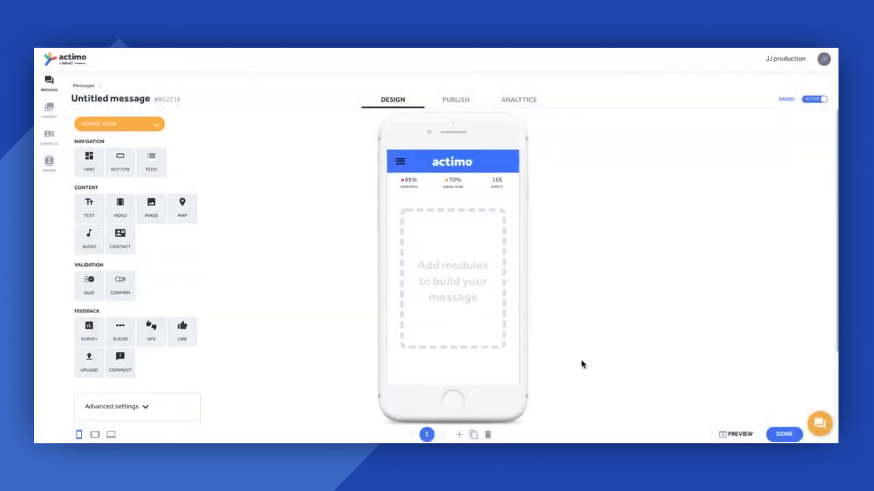
Preview the message, dismiss the test mode banner, and test the Menu A link in the opened side menu
left_click(737, 434)
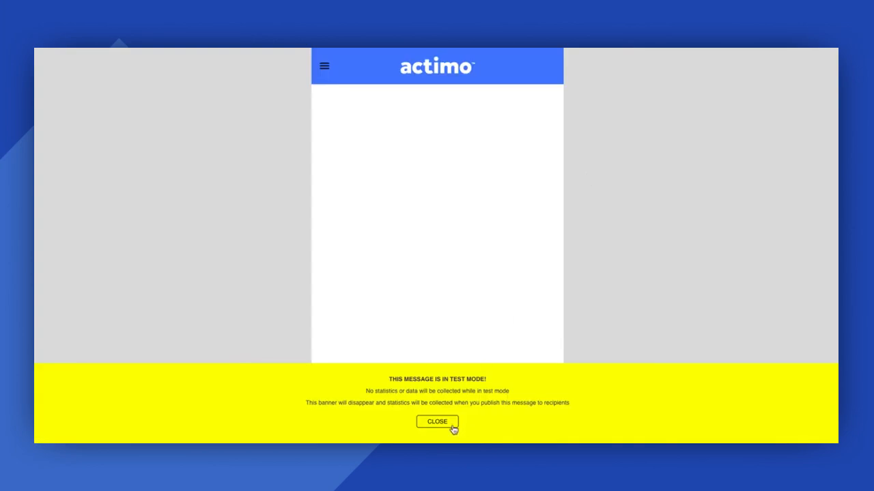
left_click(451, 426)
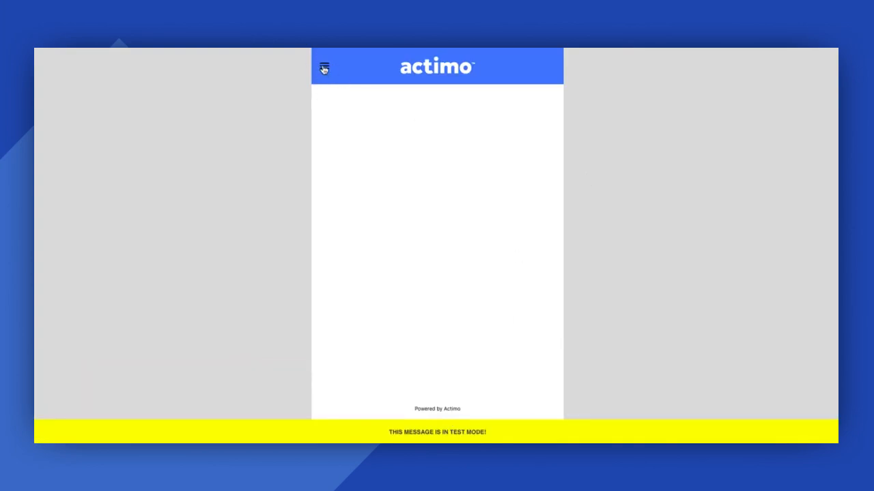
left_click(324, 66)
triple_click(48, 73)
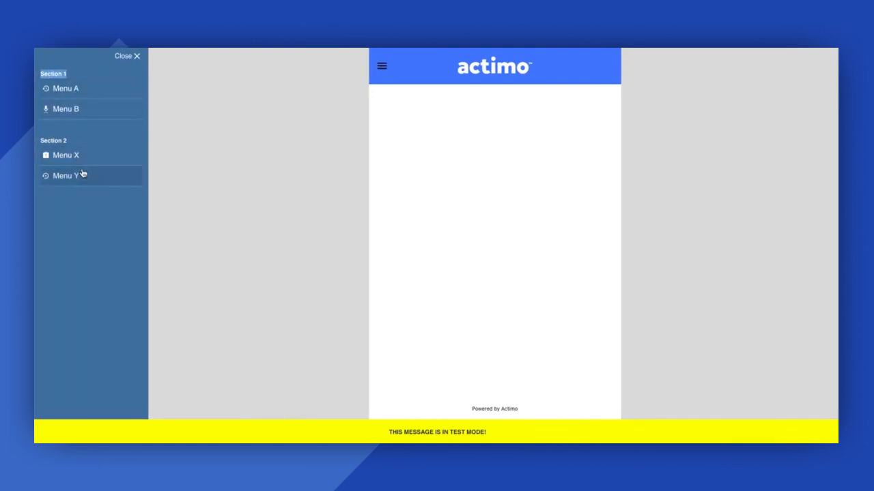
left_click(81, 87)
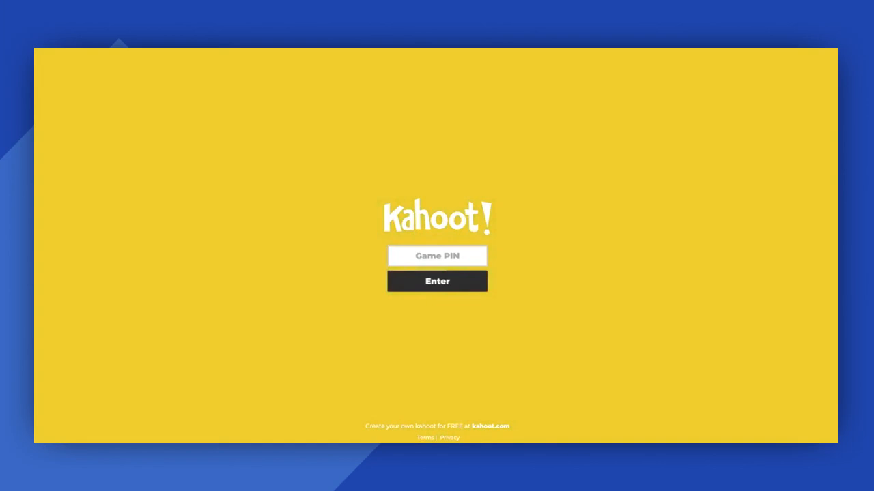
Search Google for "kahoot appstore" and open the Kahoot! Play & Create Quizzes page on the App Store
type("kahoot appstore")
key("Return")
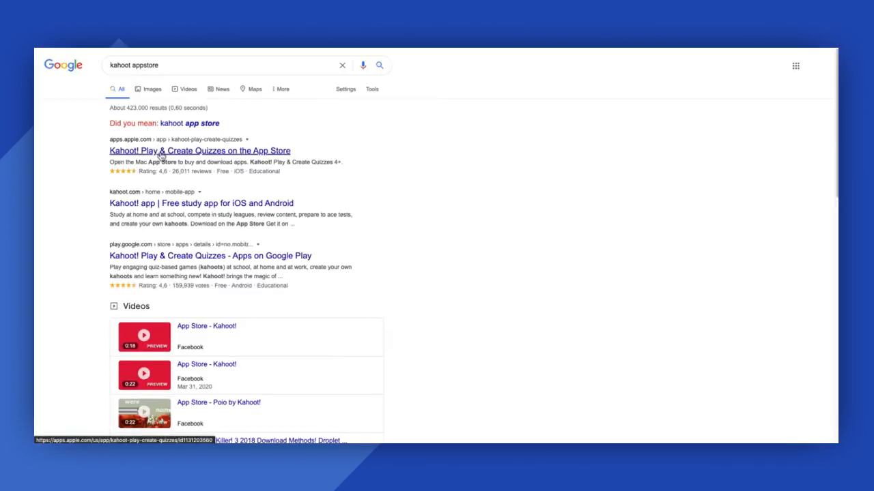
left_click(161, 153)
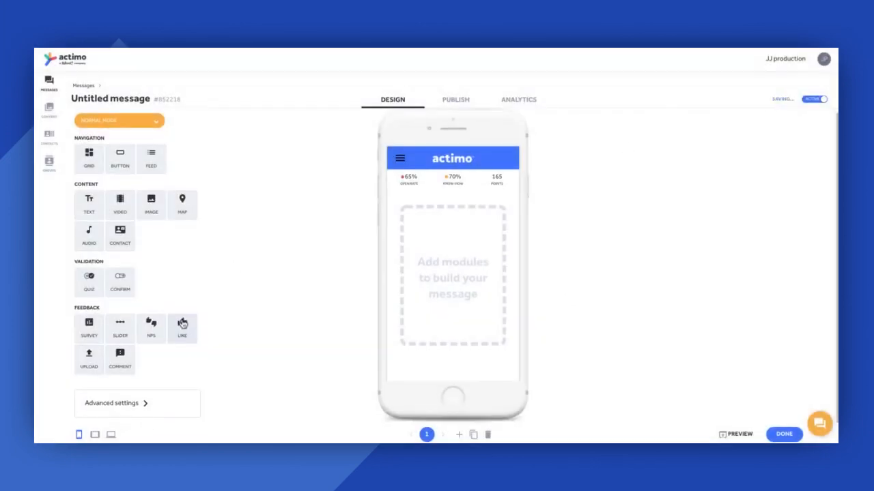
Open the message's Test menu for editing and set Menu X in Section 2 to go to a URL when clicked
left_click(127, 416)
scroll(238, 363, "down", 2)
left_click(126, 356)
scroll(423, 284, "down", 5)
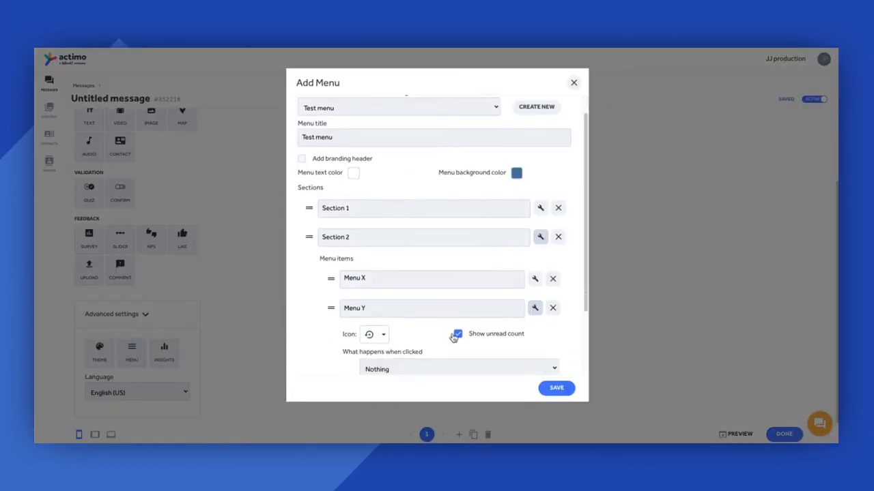
scroll(403, 195, "up", 2)
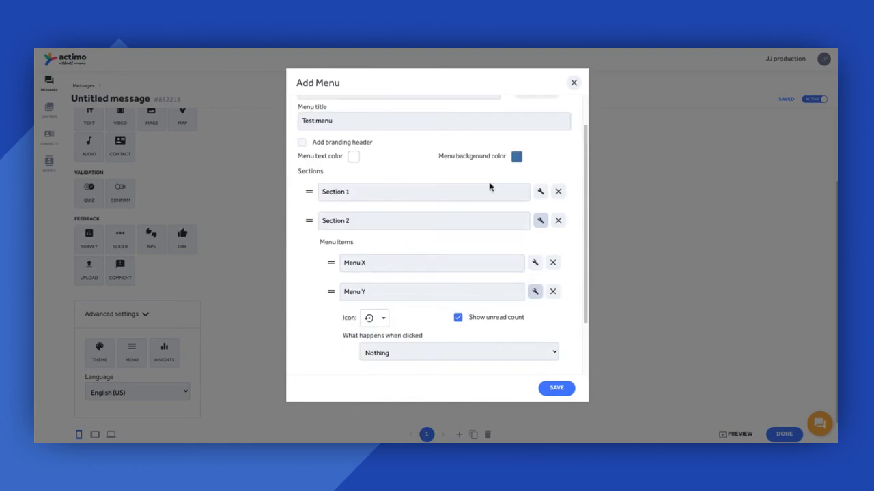
left_click(535, 262)
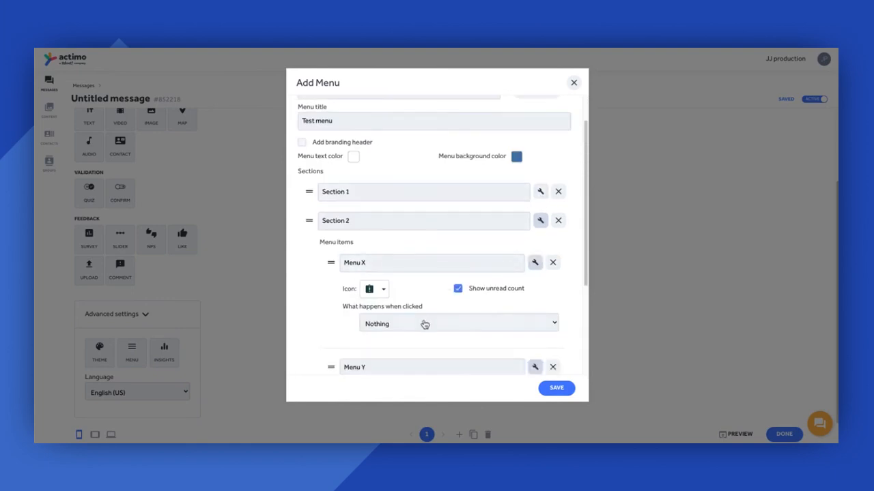
scroll(423, 307, "down", 1)
left_click(414, 305)
left_click(414, 326)
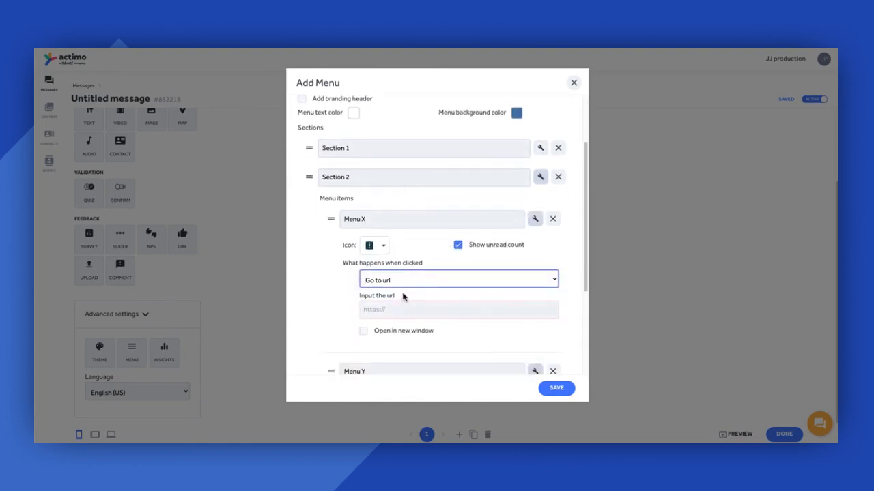
left_click(403, 312)
key("ctrl+v")
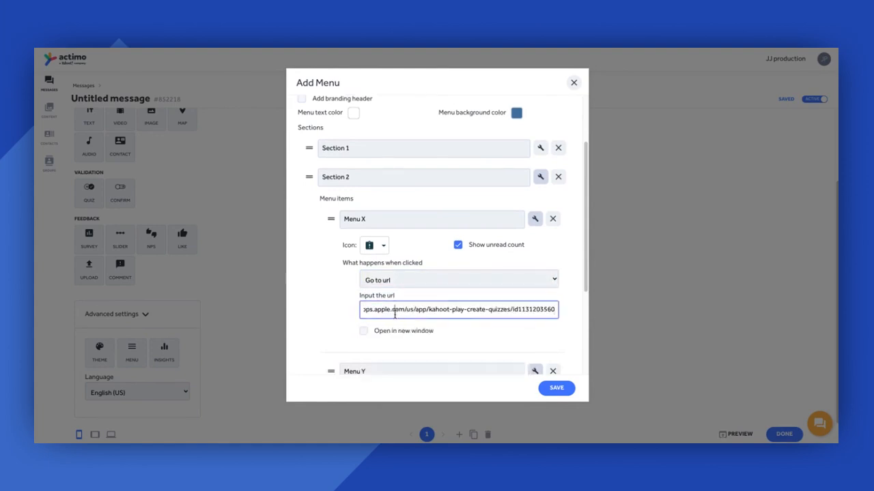
left_click_drag(530, 314, 302, 313)
left_click(401, 309)
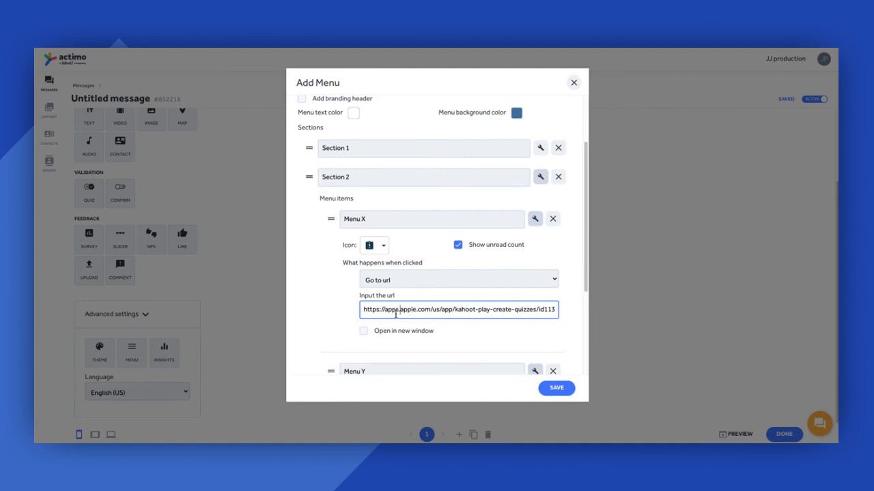
left_click_drag(455, 312, 504, 312)
left_click(505, 312)
left_click(567, 389)
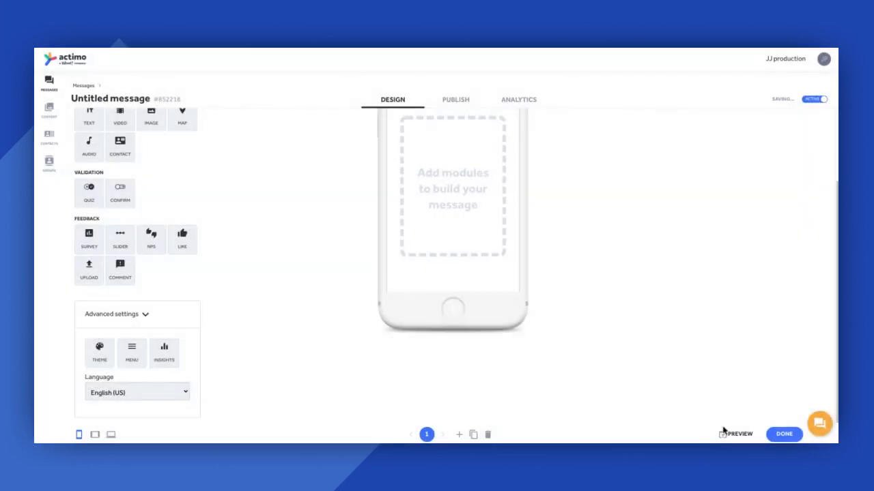
Preview the message and test the Menu X link in its side menu
left_click(737, 434)
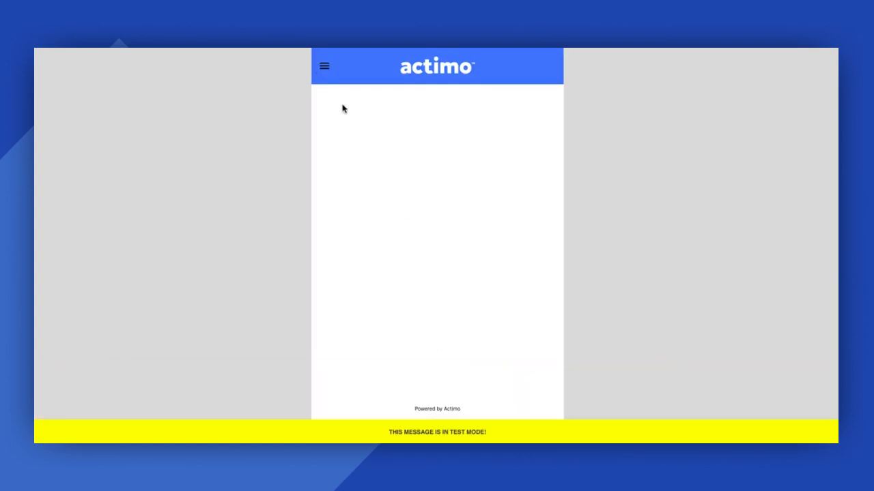
left_click(324, 66)
left_click(80, 159)
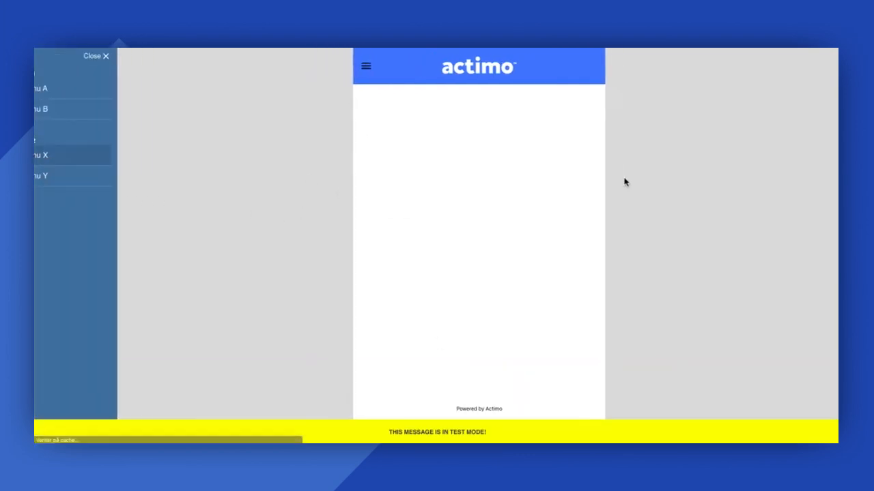